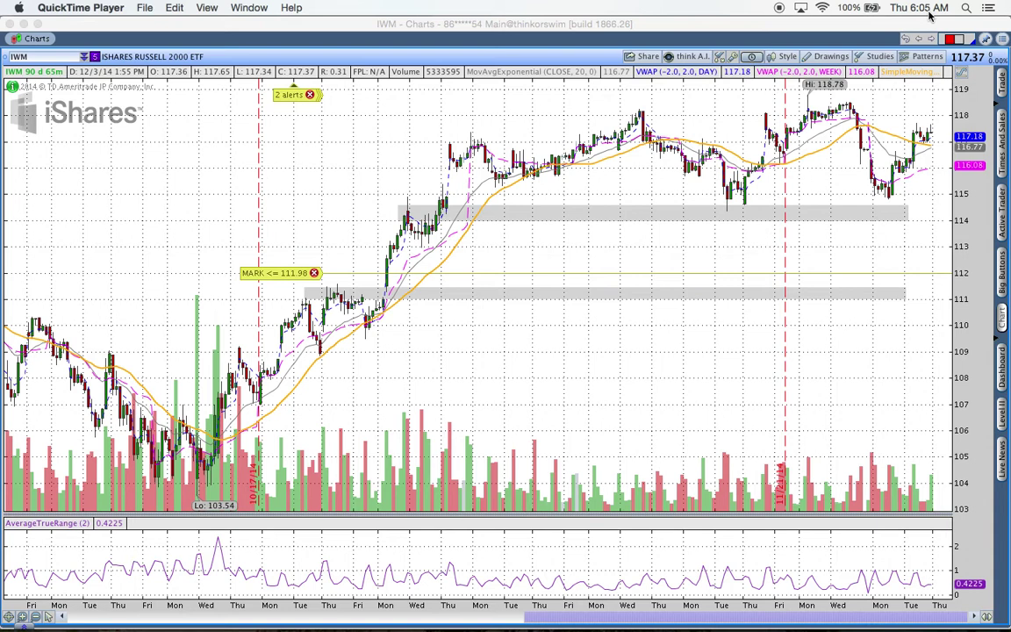
Draw a horizontal trendline at about 117.76 on the IWM chart, from the November 25 bar past the latest bar.
left_click(889, 129)
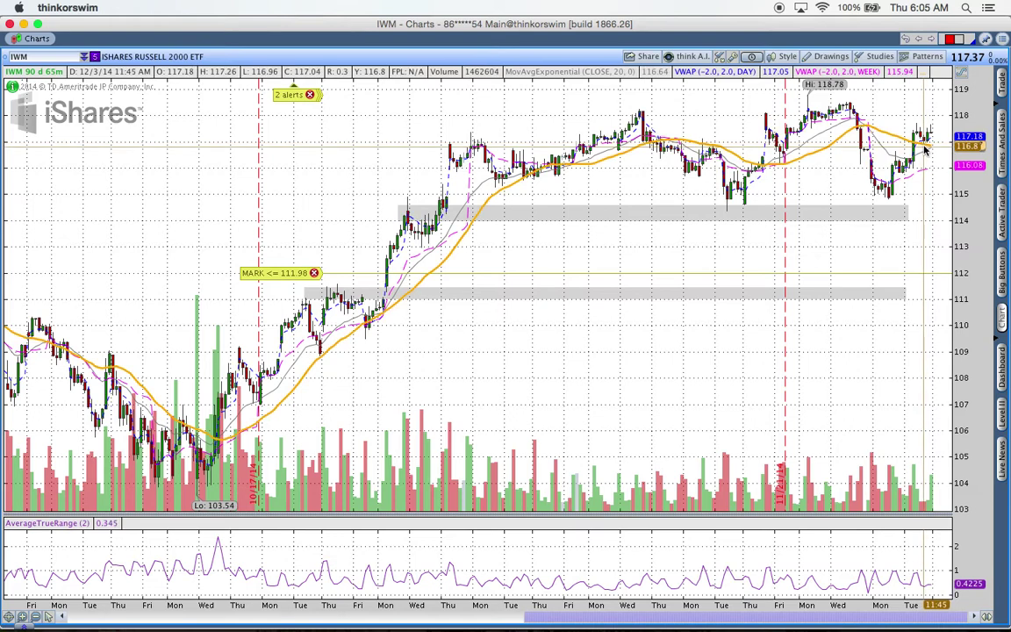
left_click(836, 57)
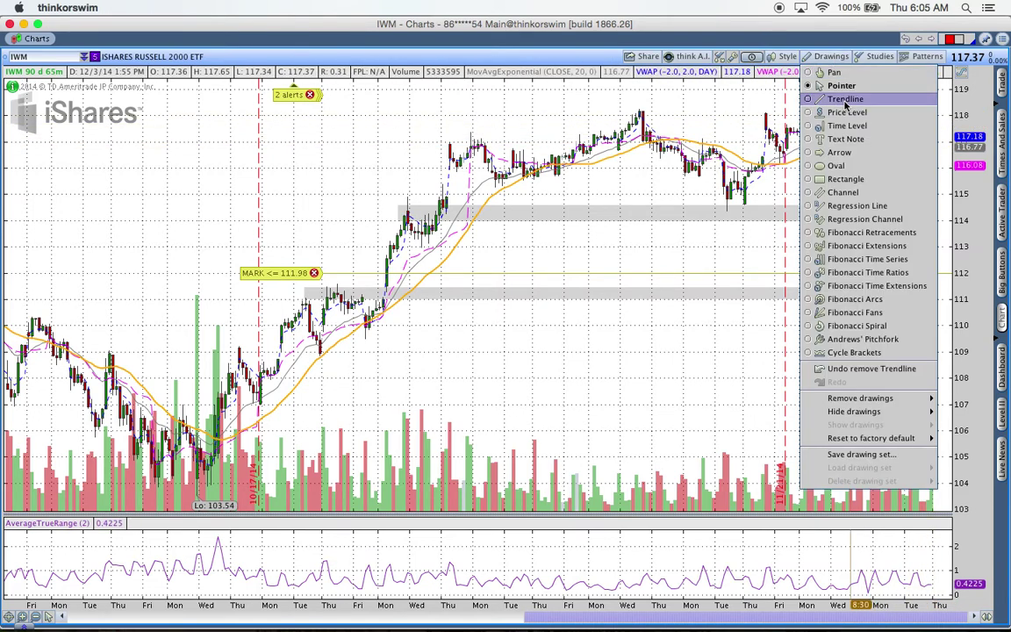
left_click(848, 98)
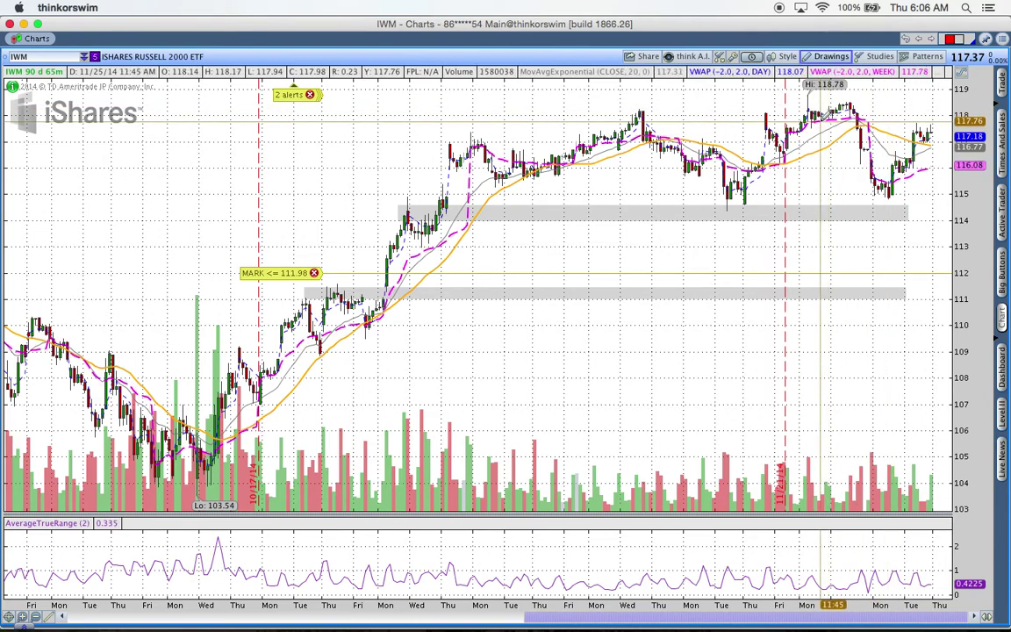
left_click(821, 120)
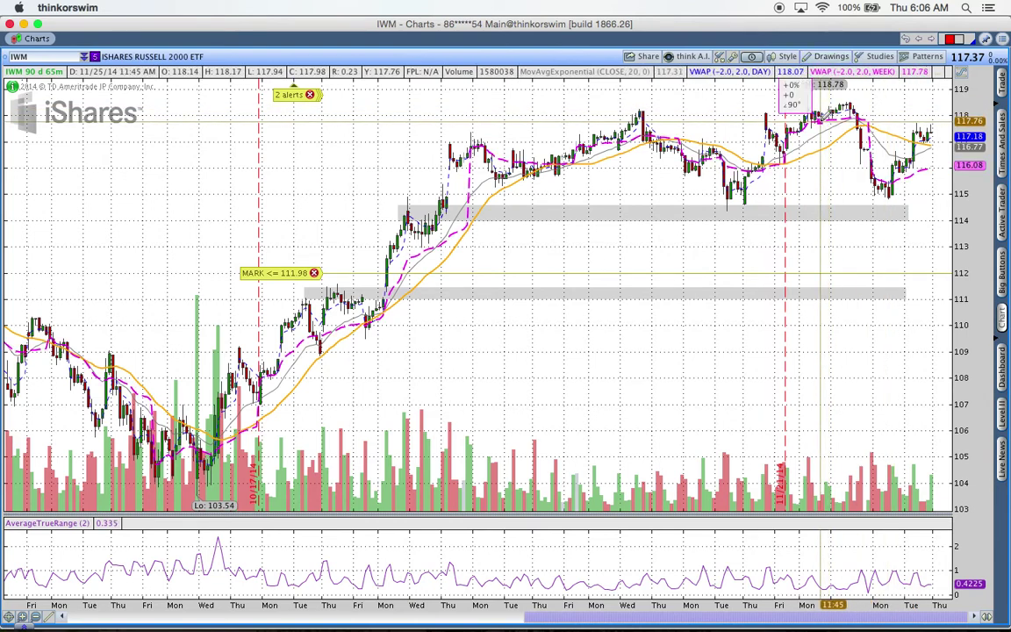
left_click(951, 118)
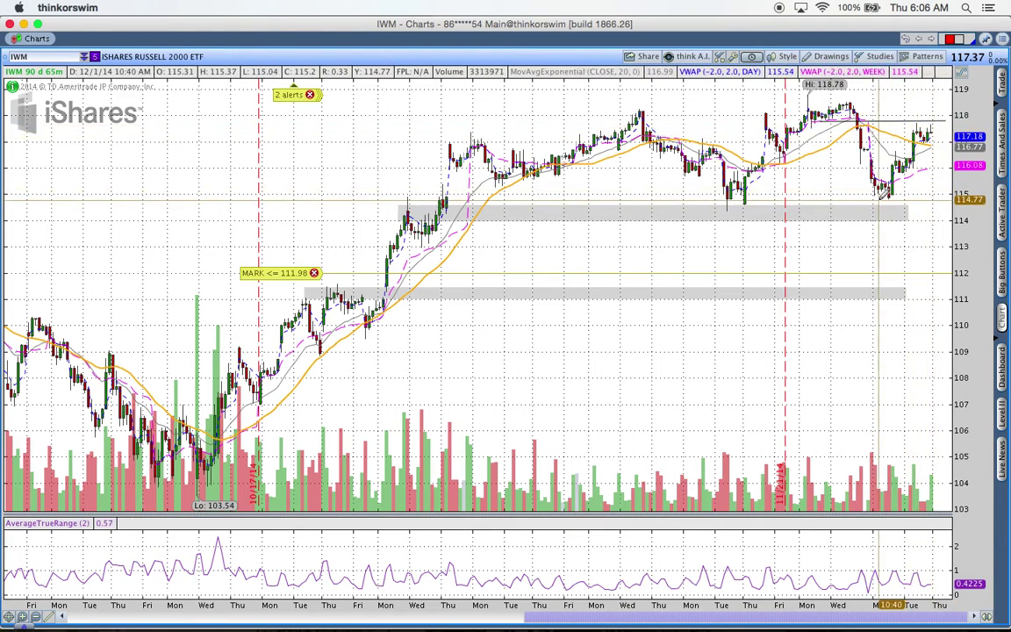
Mark the December swings with short trendlines and draw long ones from the November 4 low (about 115.46) and November 13 high (about 118.25).
left_click_drag(879, 197, 905, 180)
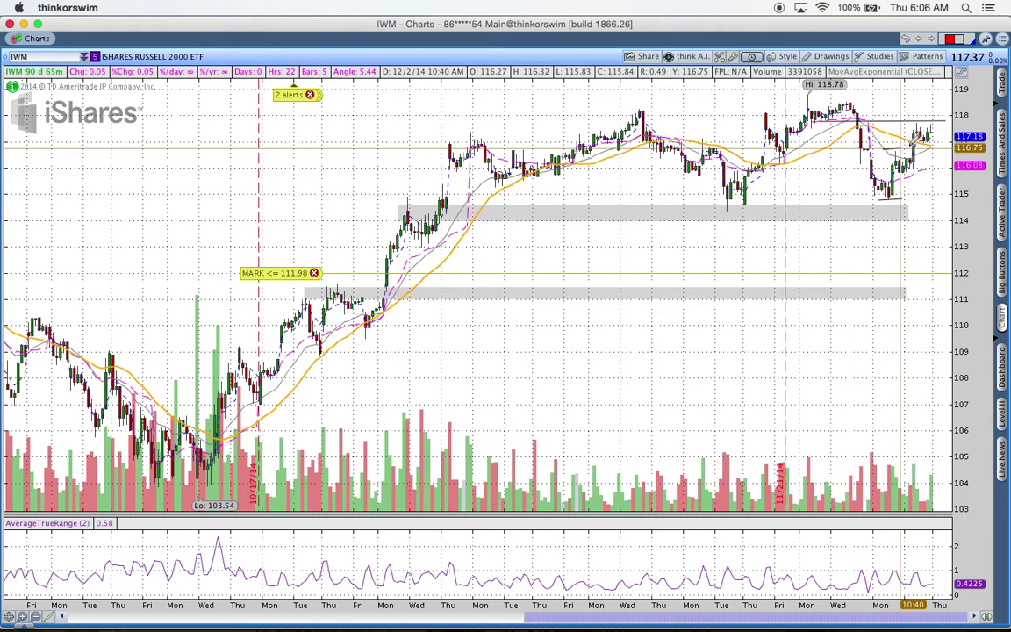
left_click_drag(913, 174, 937, 145)
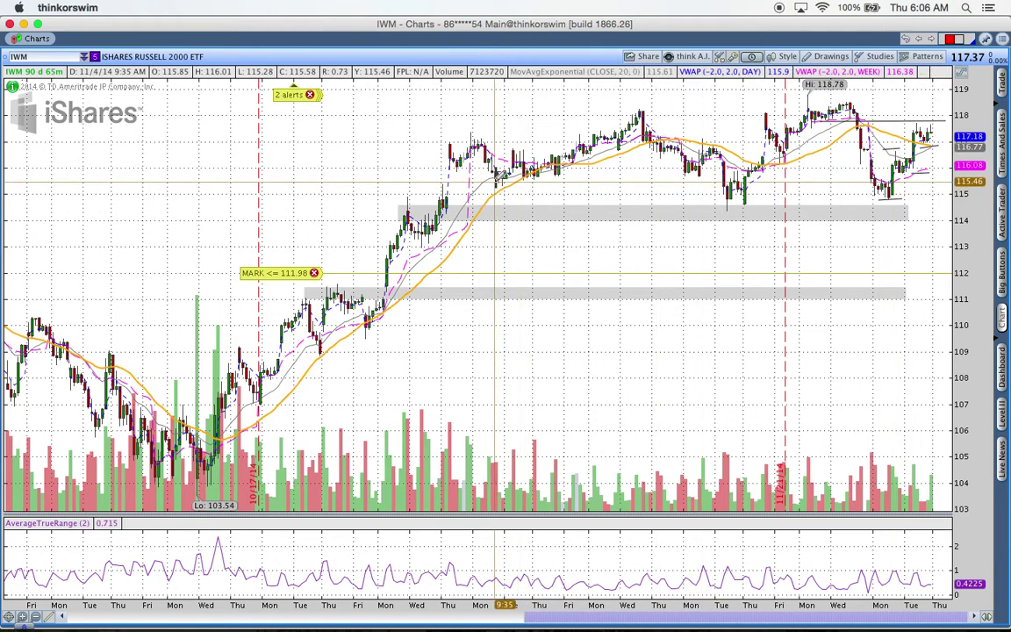
left_click_drag(497, 181, 943, 175)
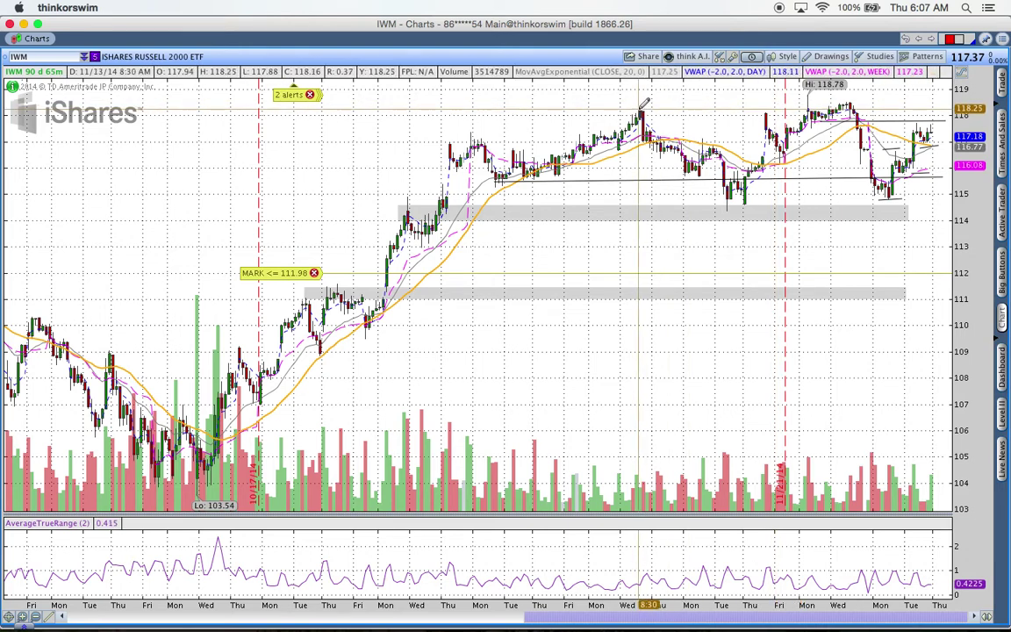
mouse_move(644, 103)
left_mouse_down()
mouse_move(928, 120)
mouse_move(951, 102)
left_mouse_up()
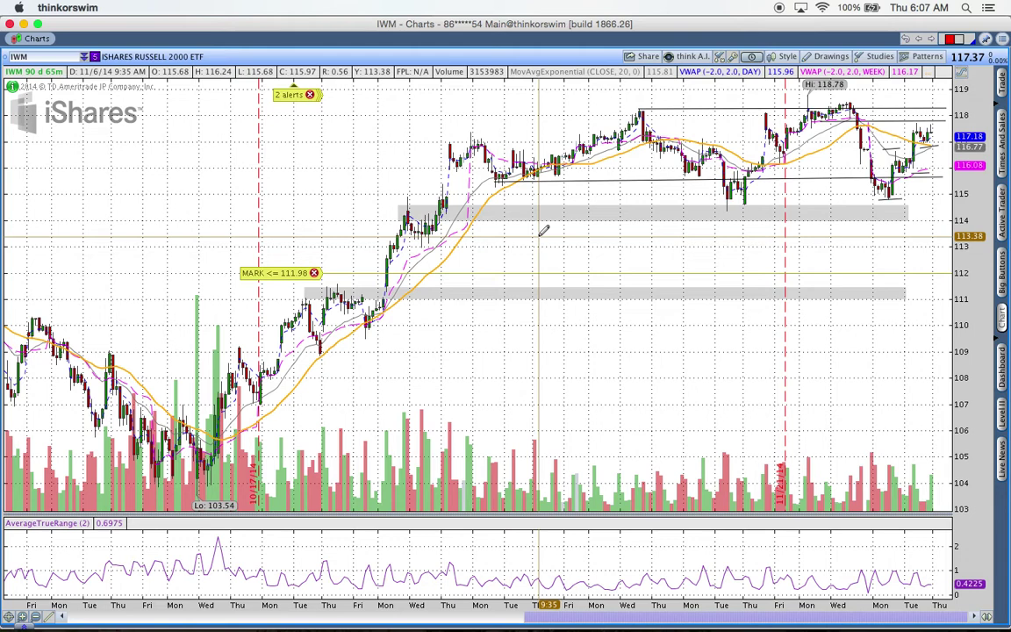
Switch to the main trading window and examine the IWM risk profile and its list of positions and simulated trades.
key("ctrl+Down")
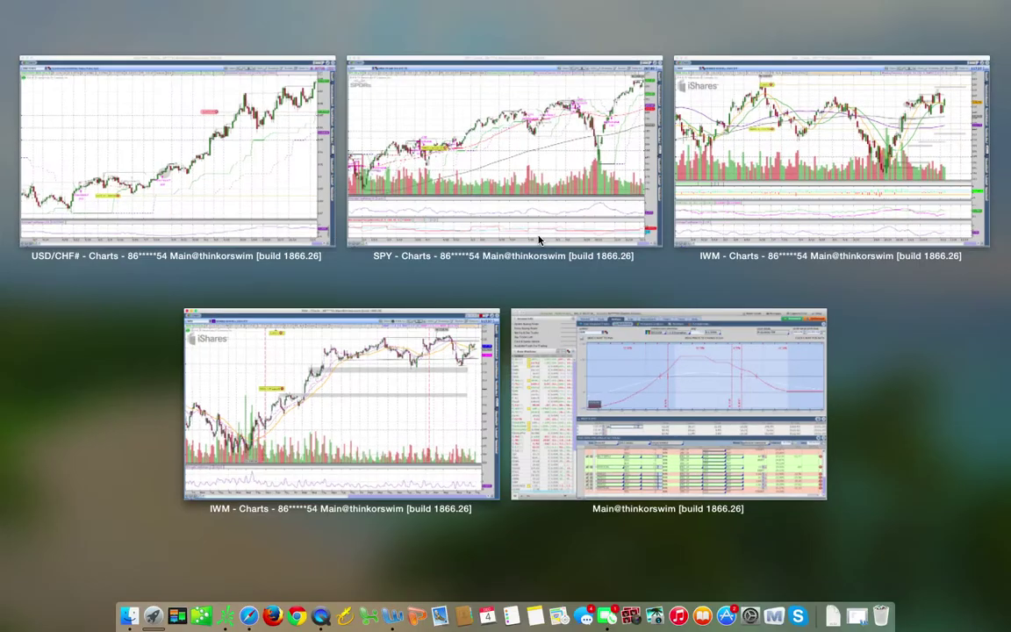
left_click(651, 358)
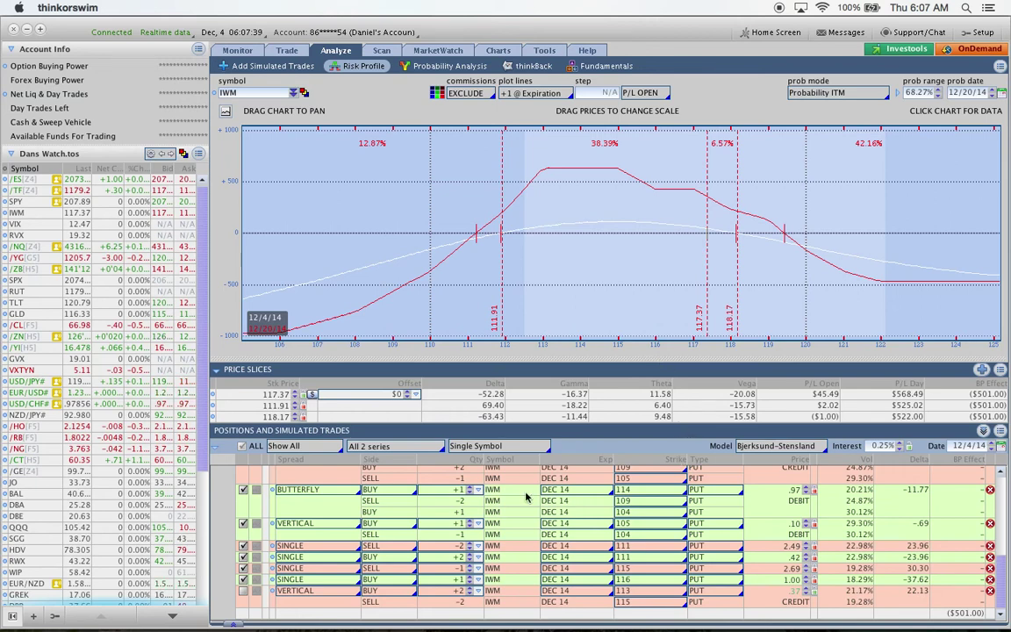
scroll(527, 498, "up", 1)
scroll(526, 497, "up", 1)
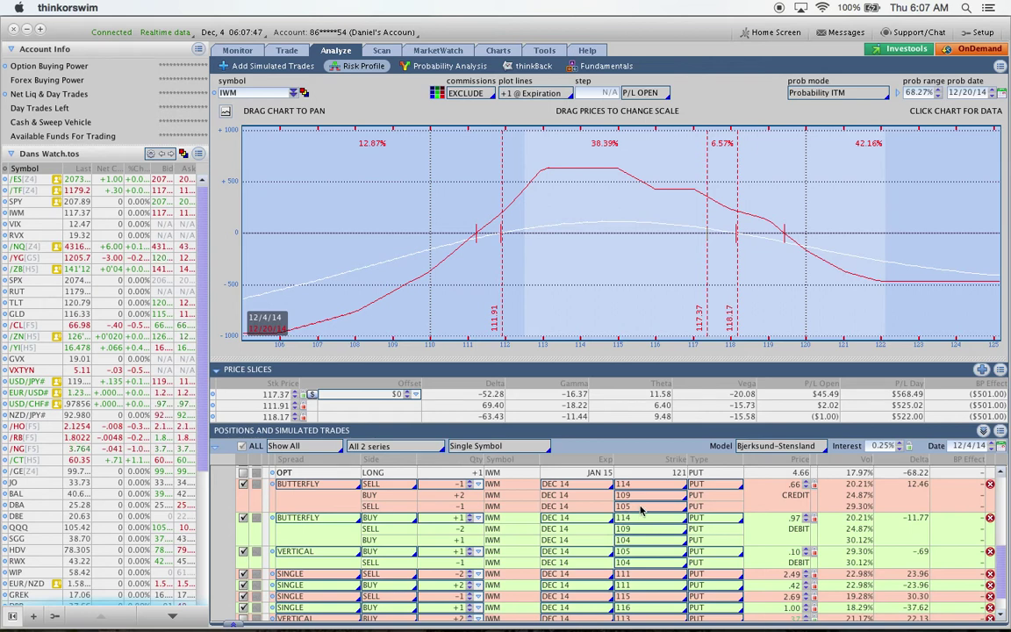
scroll(510, 511, "up", 5)
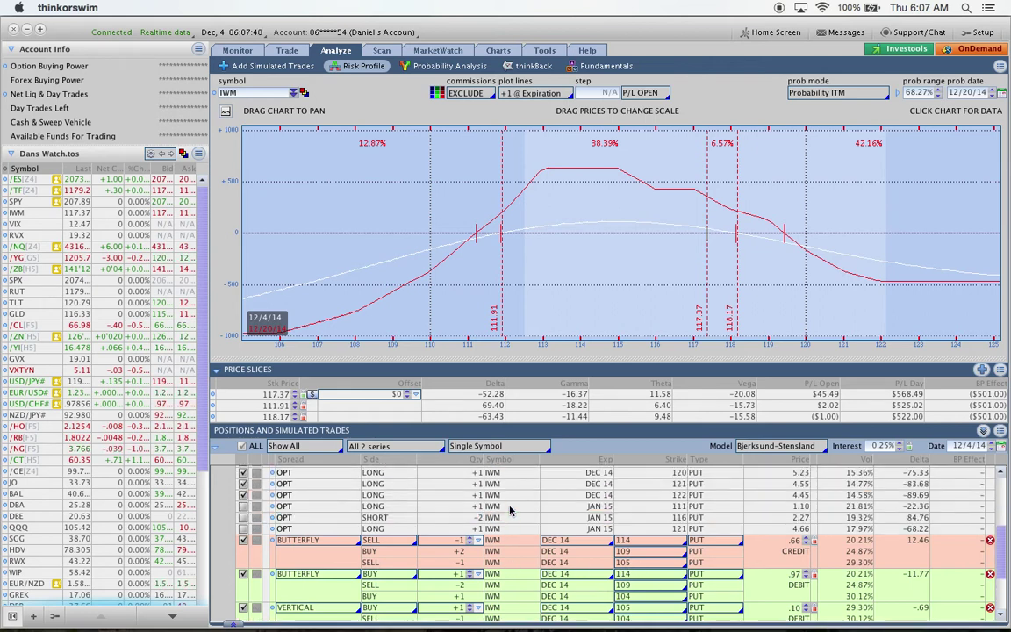
scroll(511, 511, "up", 7)
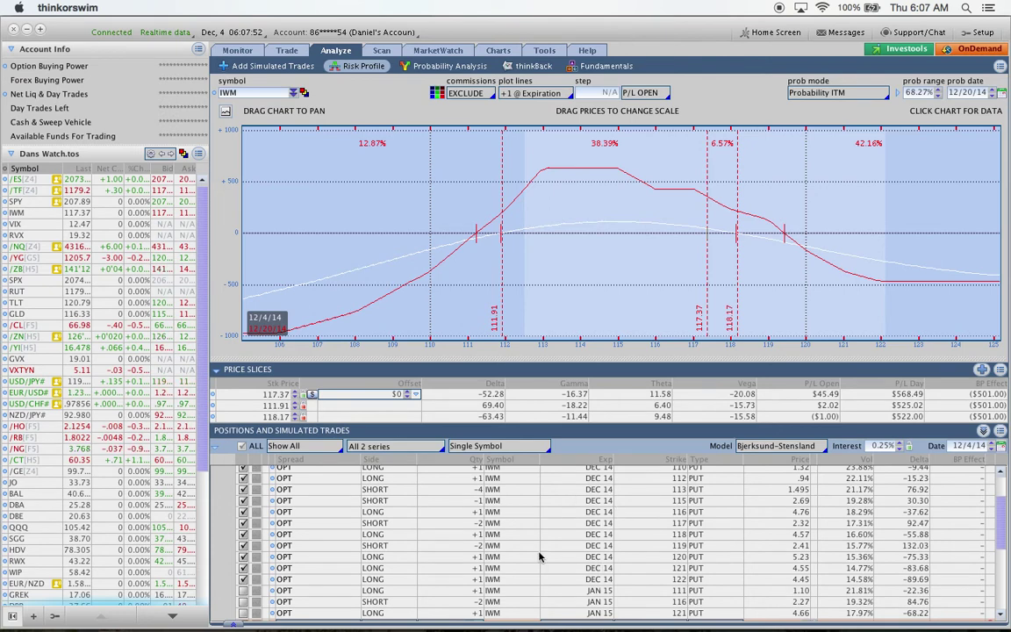
scroll(539, 556, "down", 1)
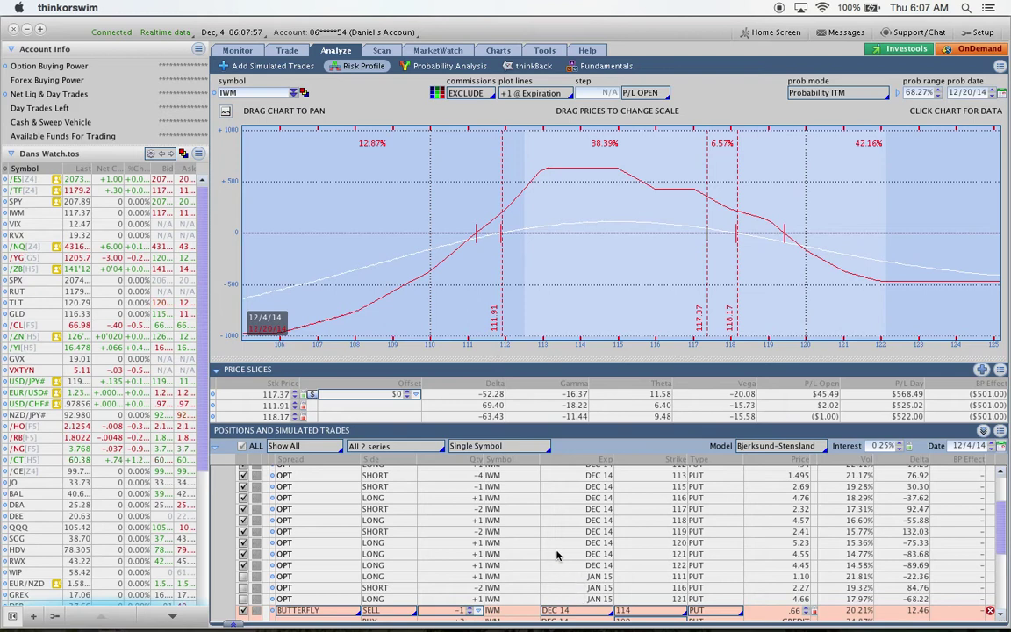
scroll(557, 554, "up", 3)
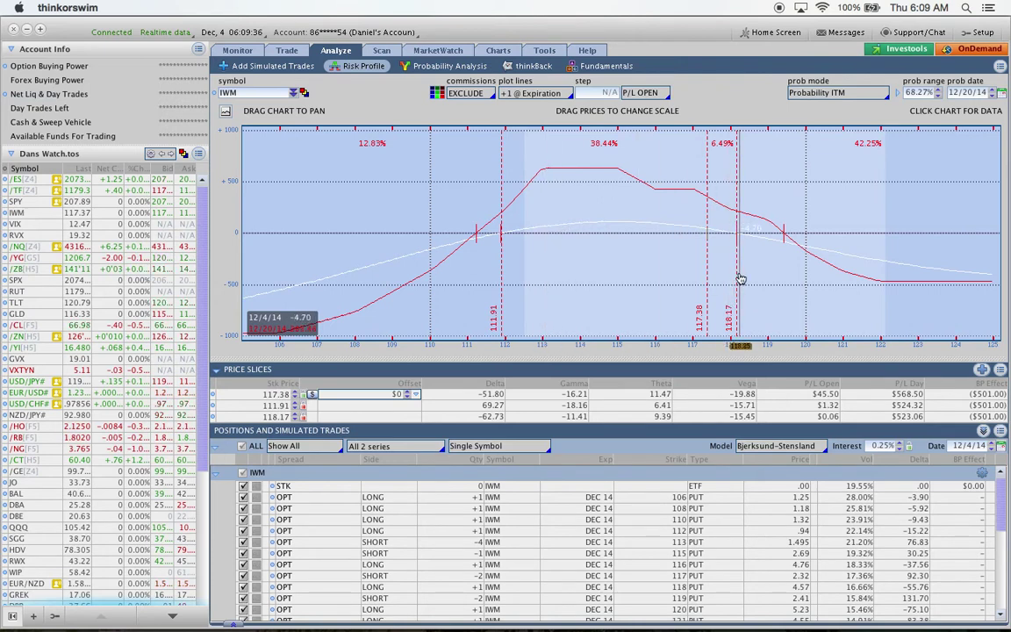
Add a simulated purchase of one JAN 15 121 call from the IWM option chain.
left_click(272, 71)
left_click(222, 177)
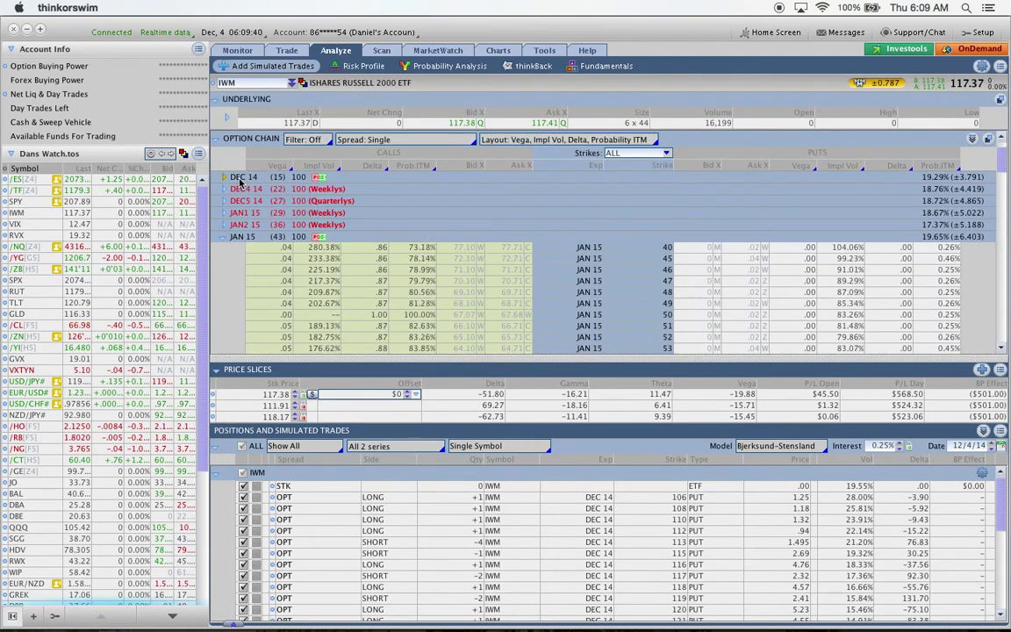
scroll(369, 294, "down", 8)
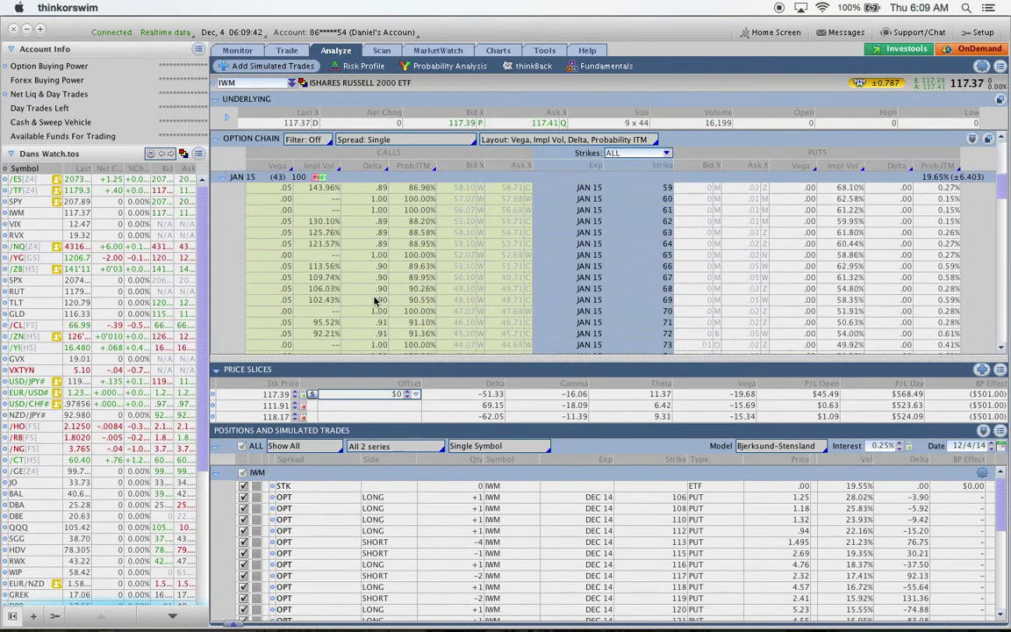
scroll(375, 301, "down", 7)
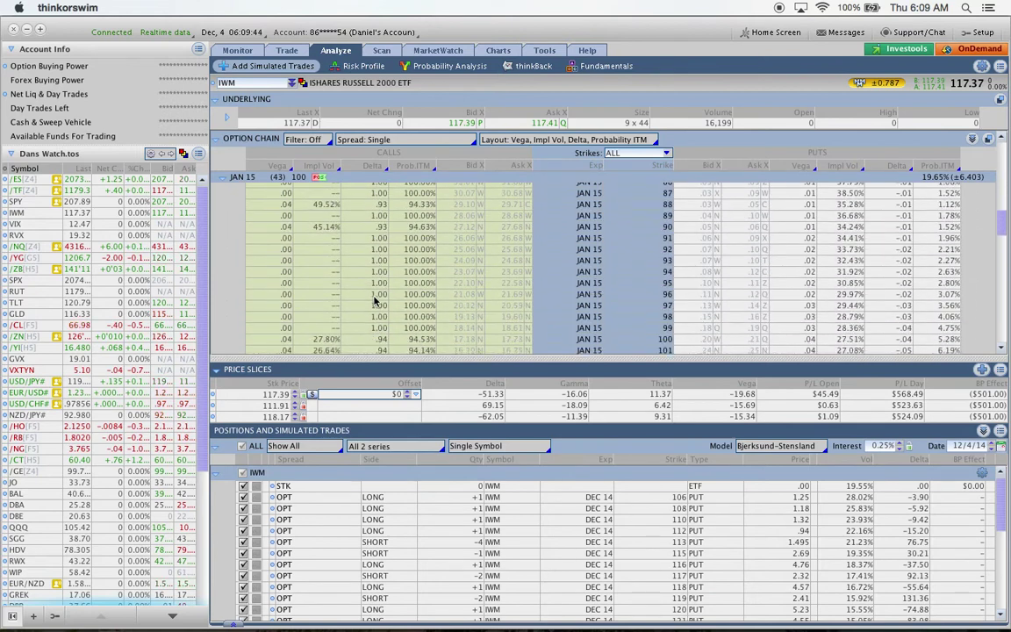
scroll(375, 301, "down", 8)
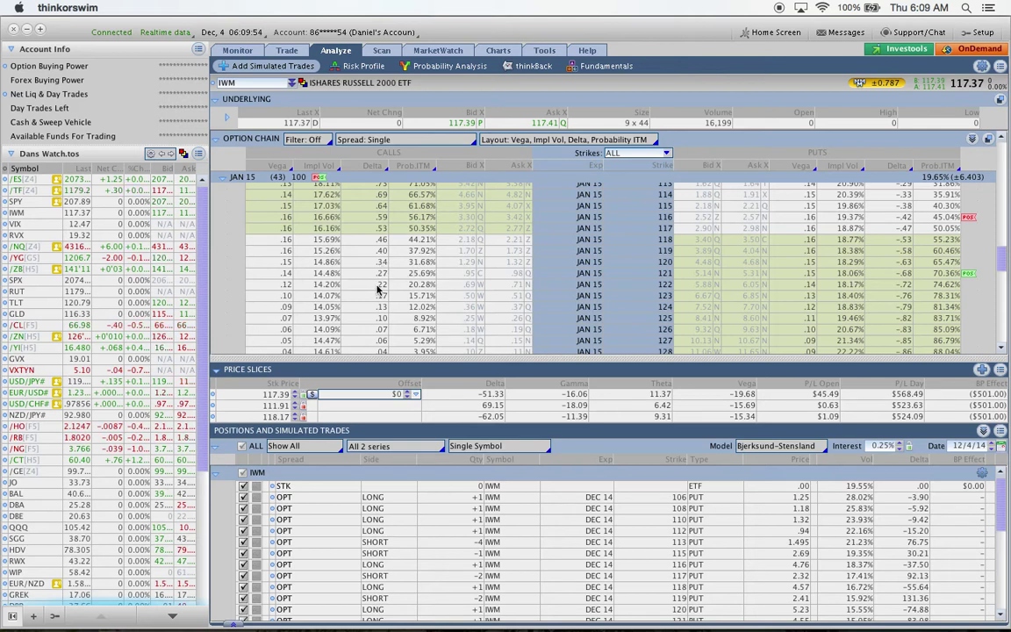
left_click(513, 275)
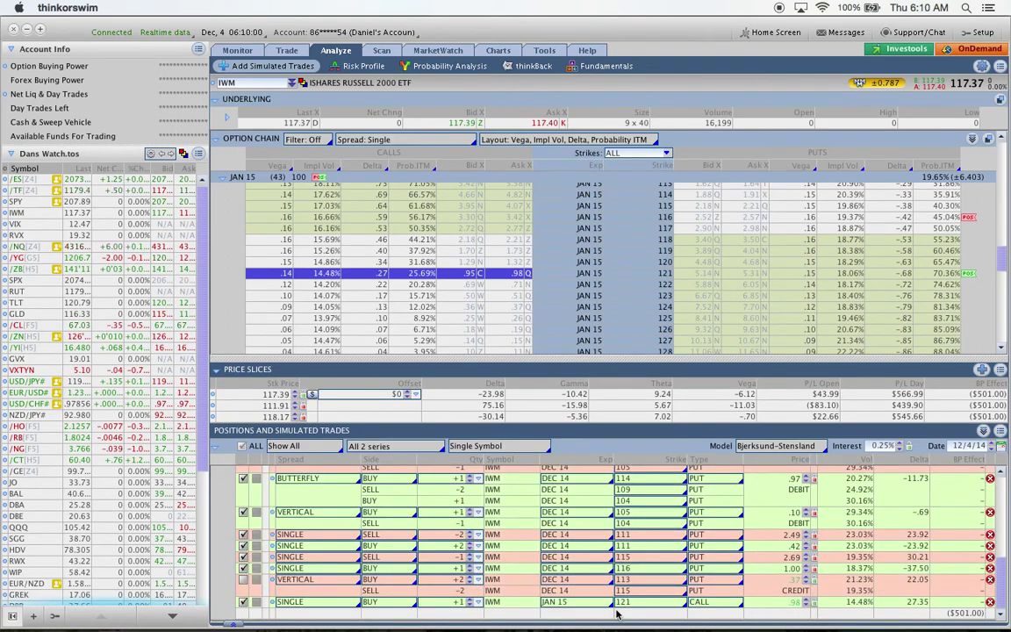
Display the risk profile, exclude the simulated JAN 15 121 call from it, and snooze the reminder notification.
left_click(357, 69)
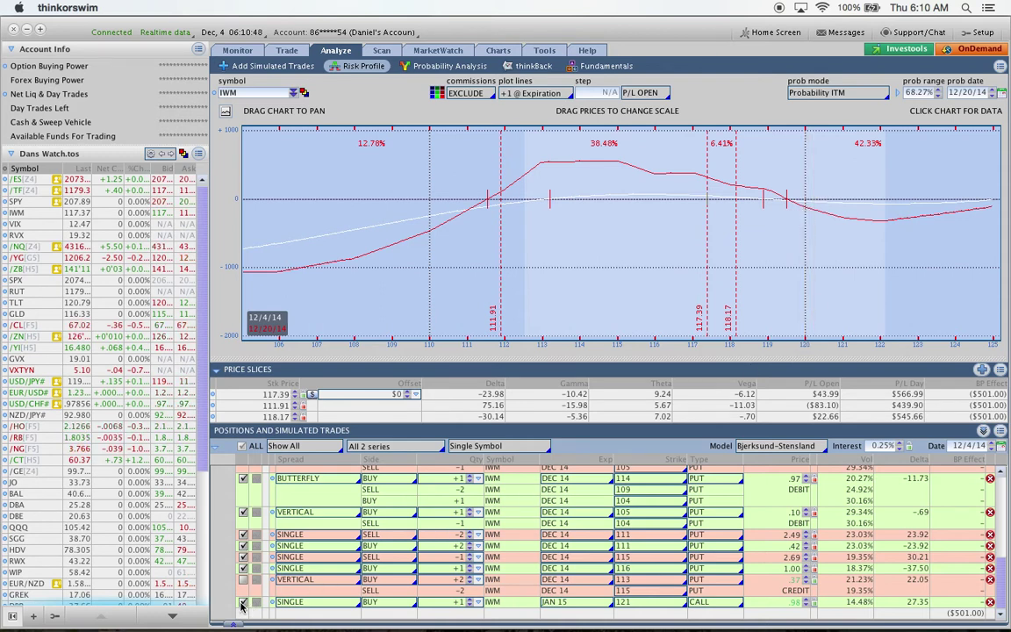
left_click(244, 603)
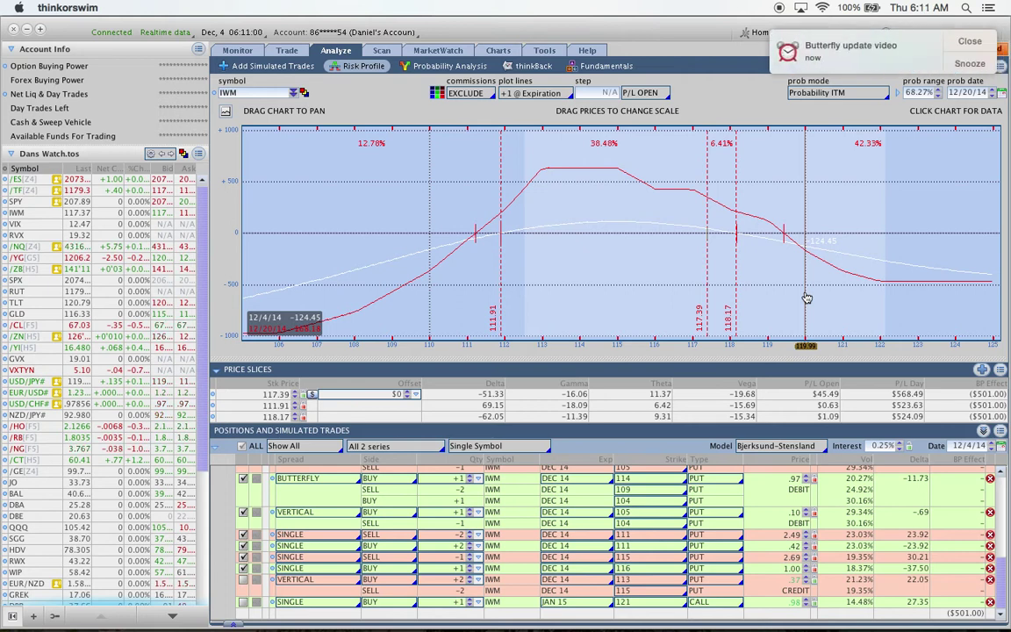
left_click(970, 64)
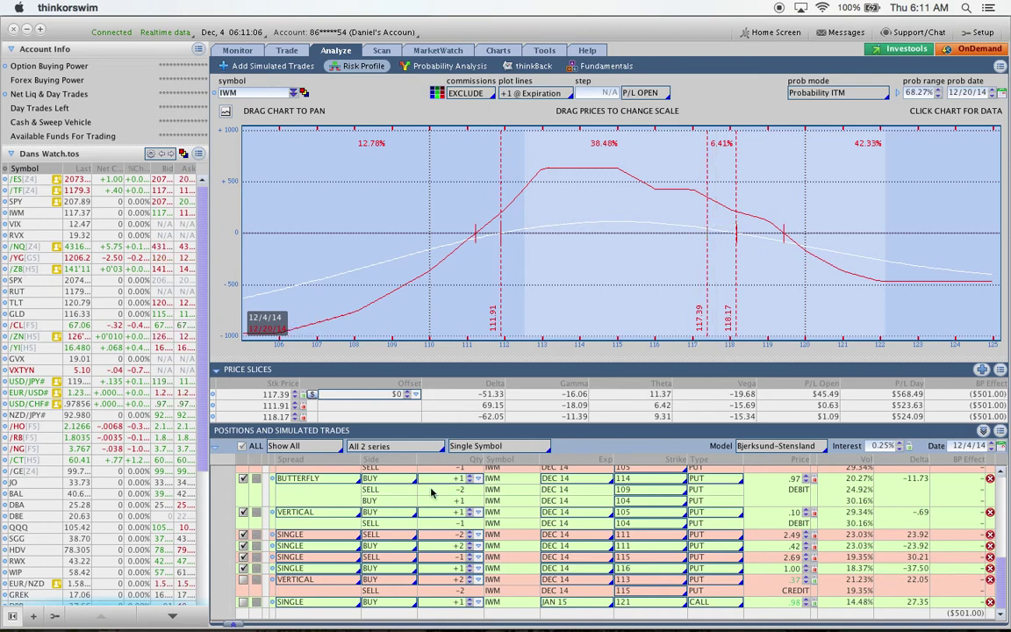
Examine the short DEC 14 put positions at the 113, 115, 117 and 119 strikes in the positions list.
scroll(387, 507, "up", 10)
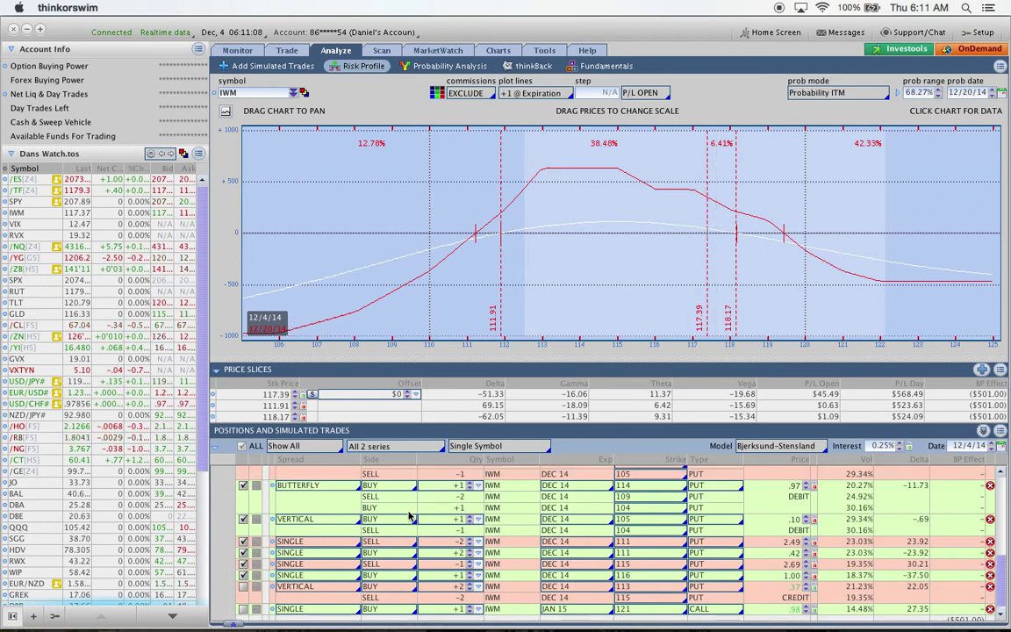
scroll(409, 516, "down", 1)
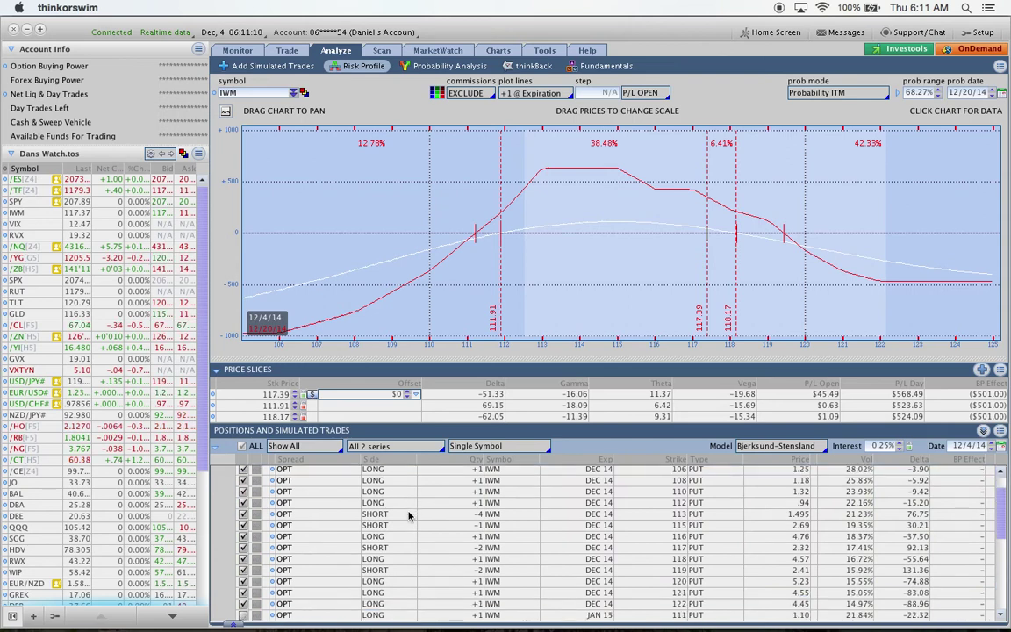
left_click(516, 515)
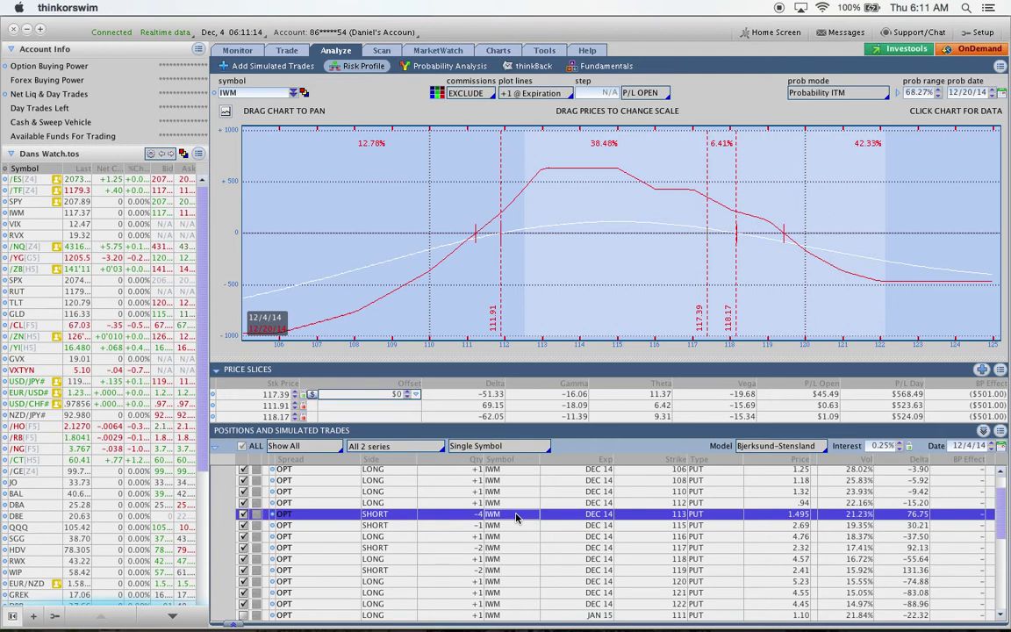
left_click(654, 526)
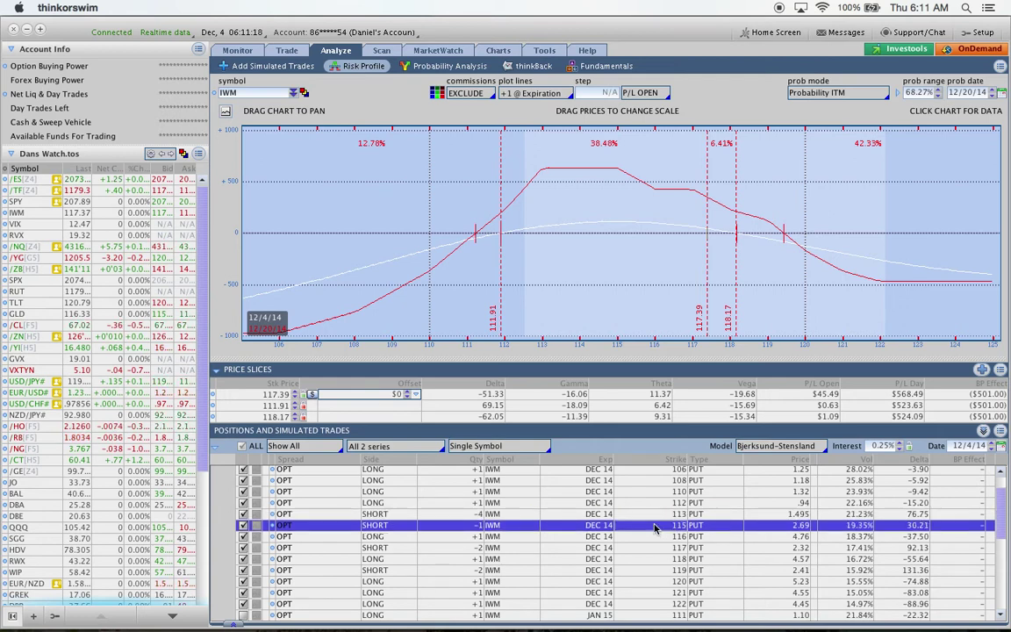
left_click(657, 547)
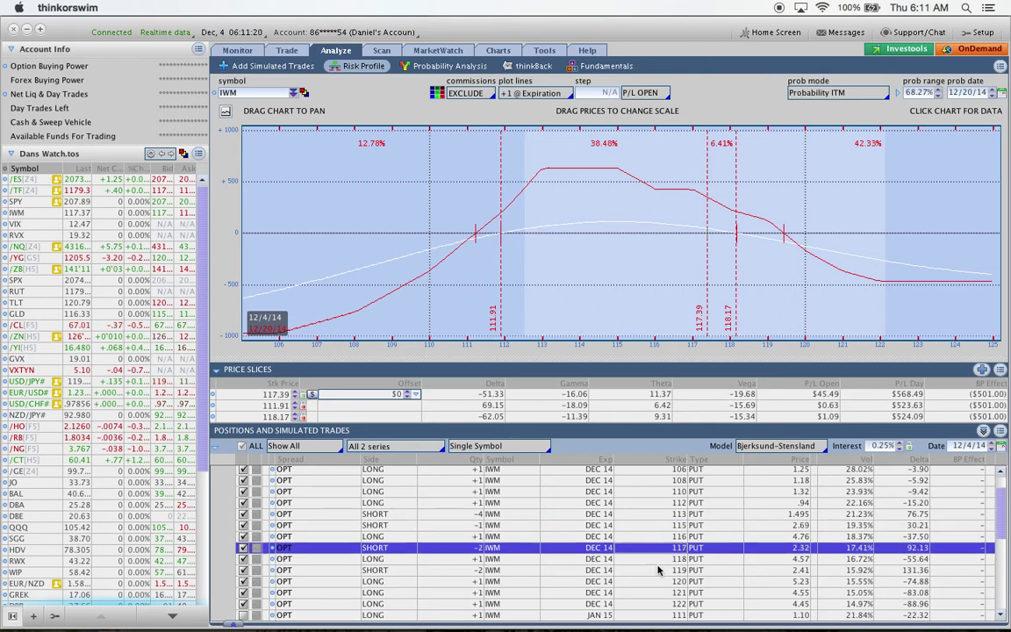
left_click(655, 571)
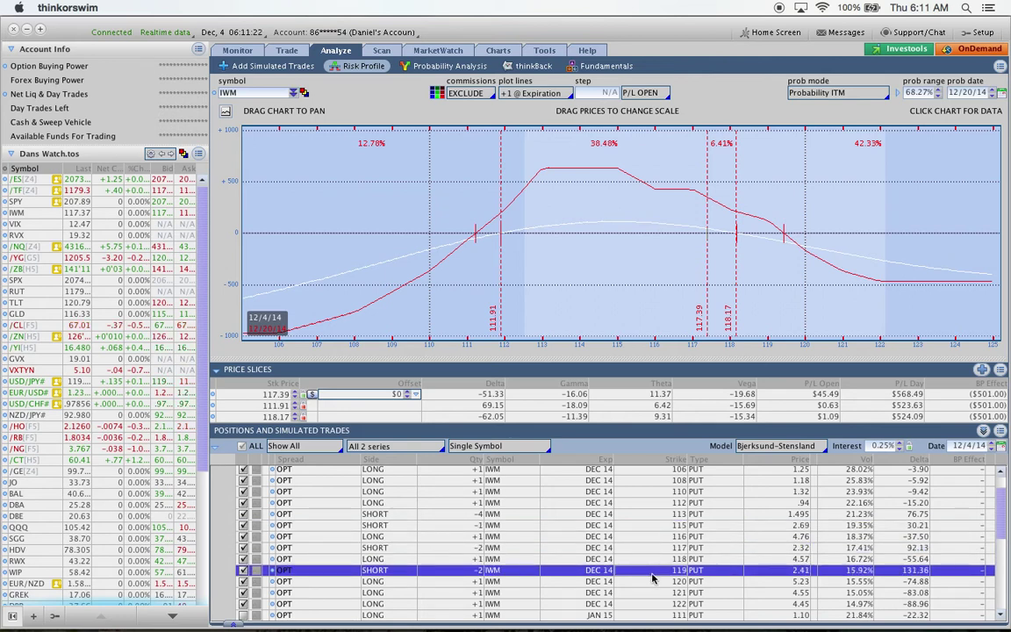
left_click(636, 515)
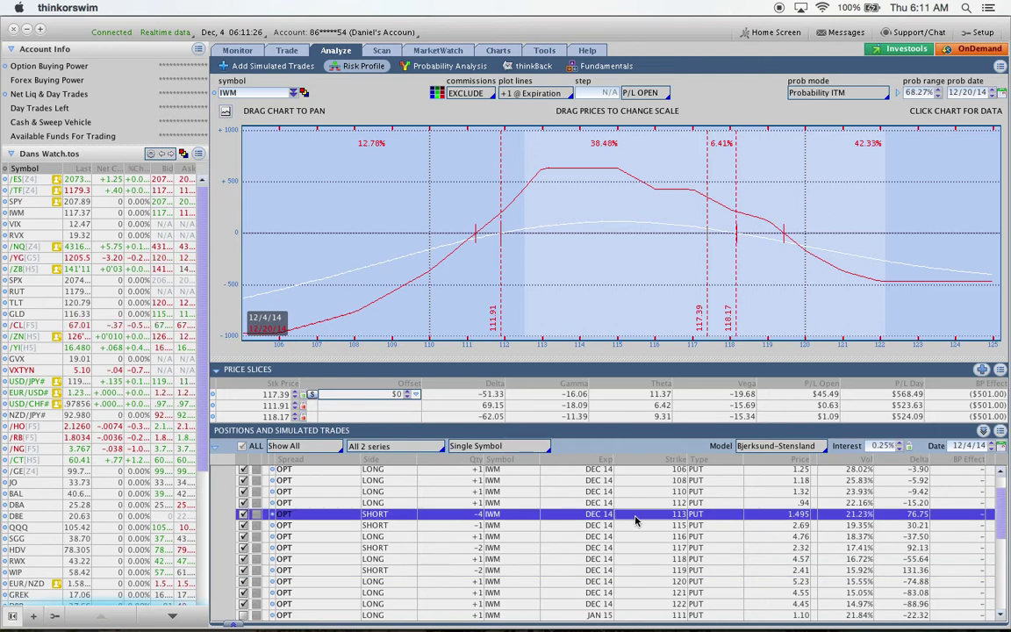
left_click(630, 527)
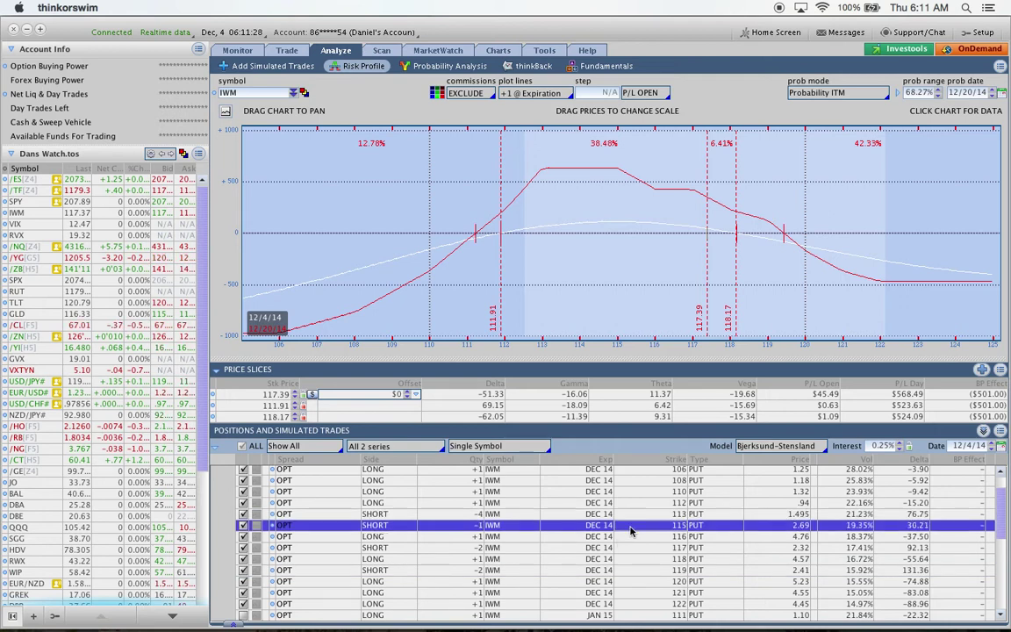
Compare the risk profile with and without the simulated DEC 14 113/115 put vertical, leaving the vertical excluded.
scroll(471, 534, "down", 10)
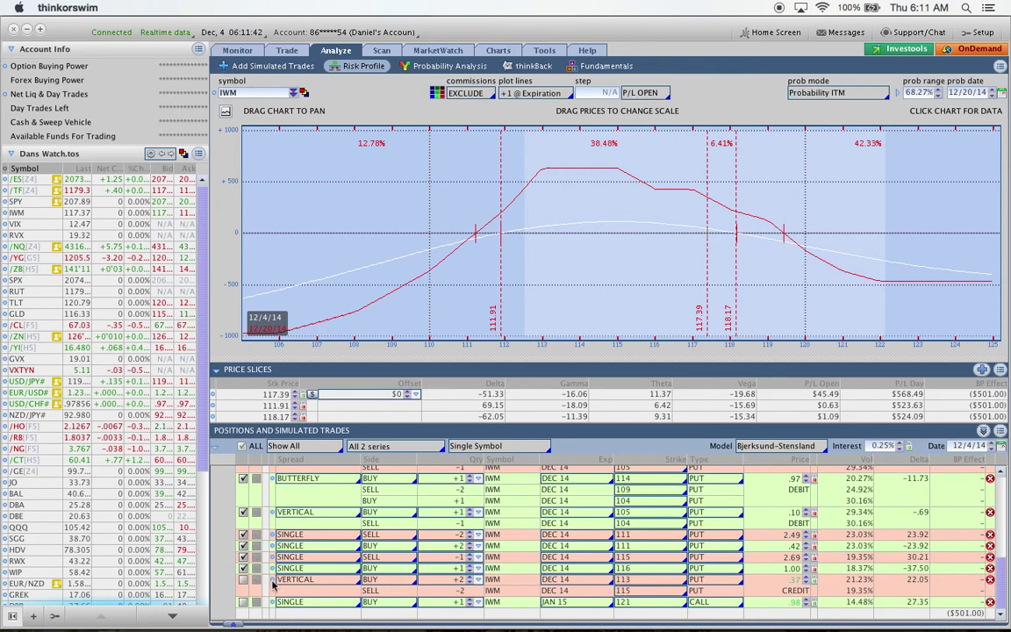
left_click(243, 580)
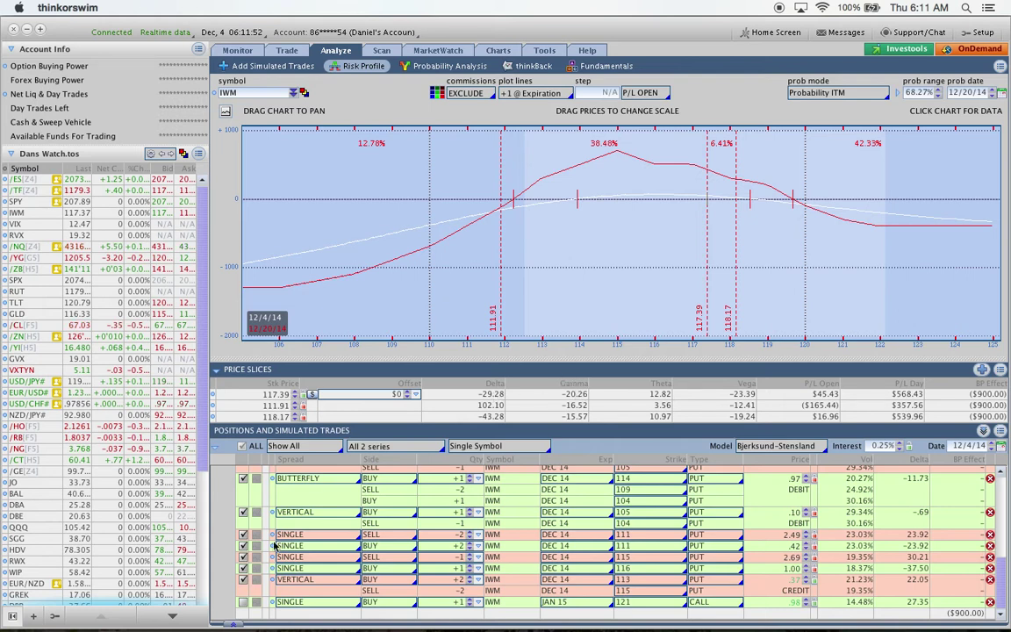
left_click(243, 579)
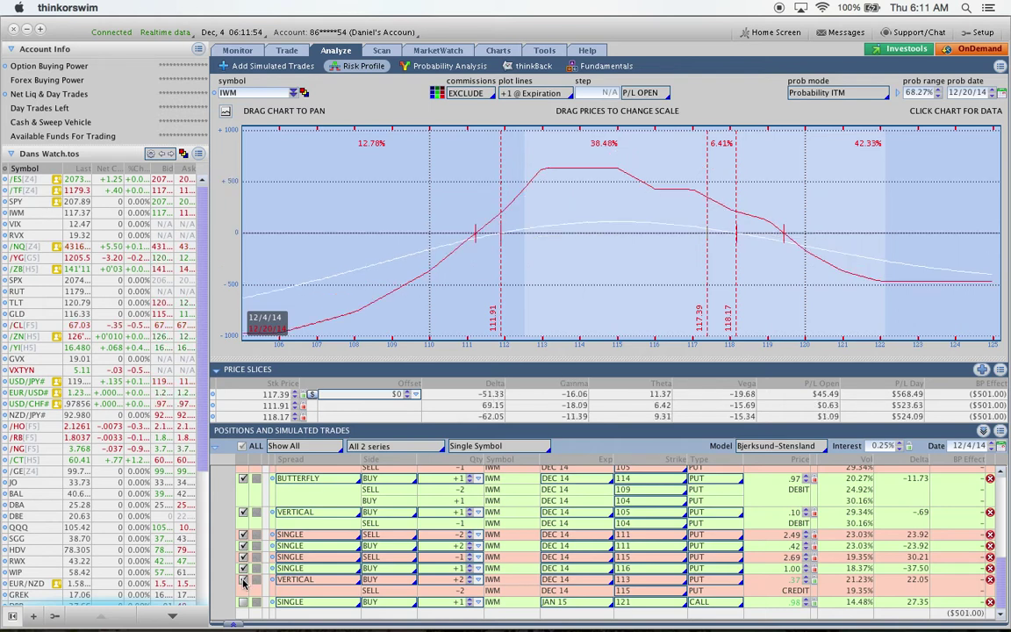
Recheck the risk profile with the simulated DEC 14 113/115 put vertical included, exclude it again, and set the analysis date to 12/9/14.
left_click(244, 580)
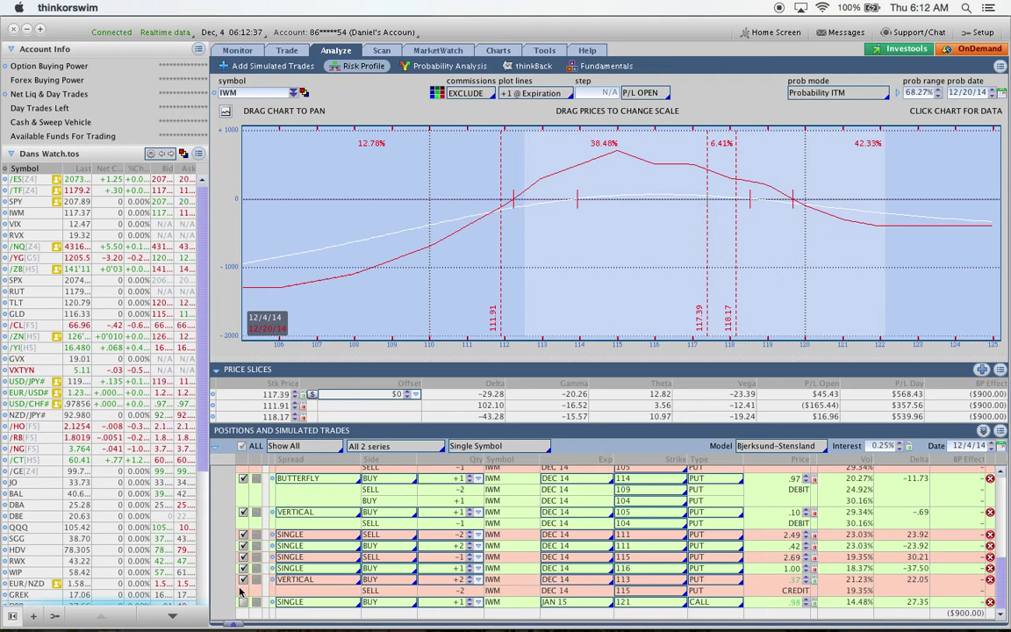
left_click(244, 580)
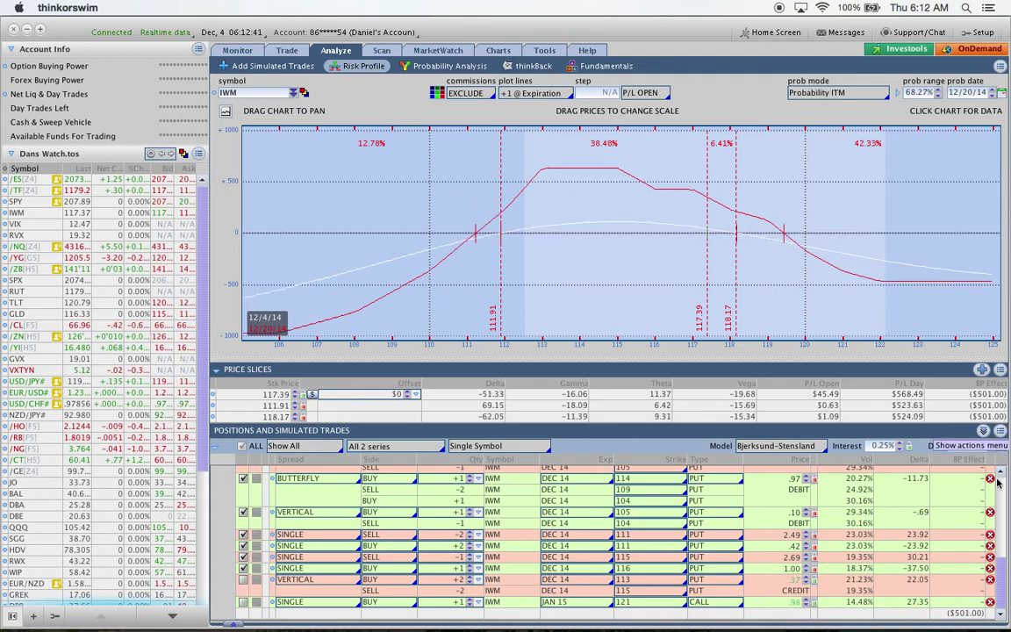
left_click(1004, 447)
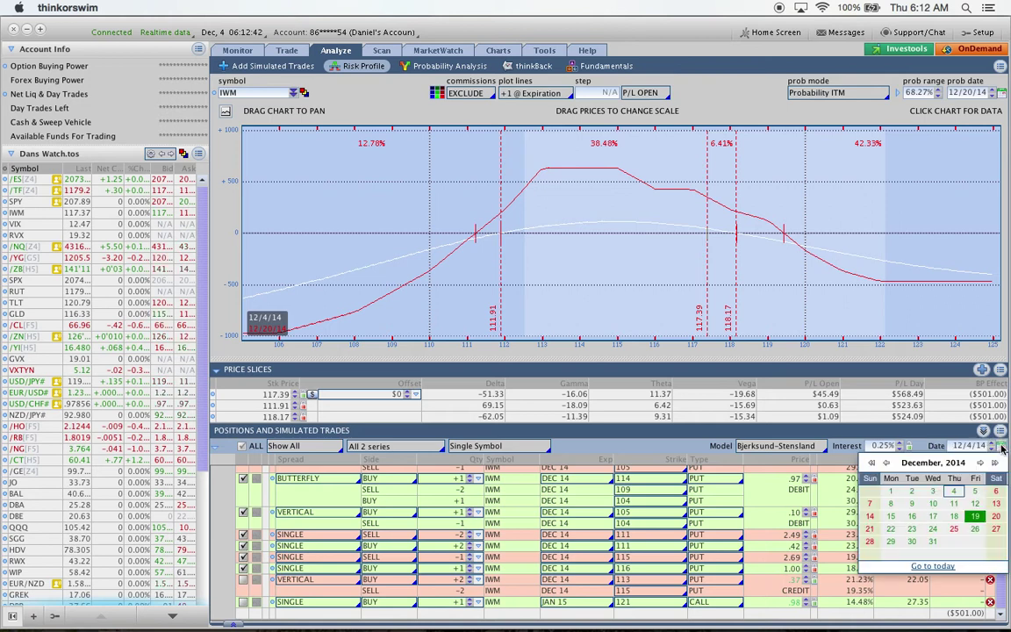
left_click(913, 504)
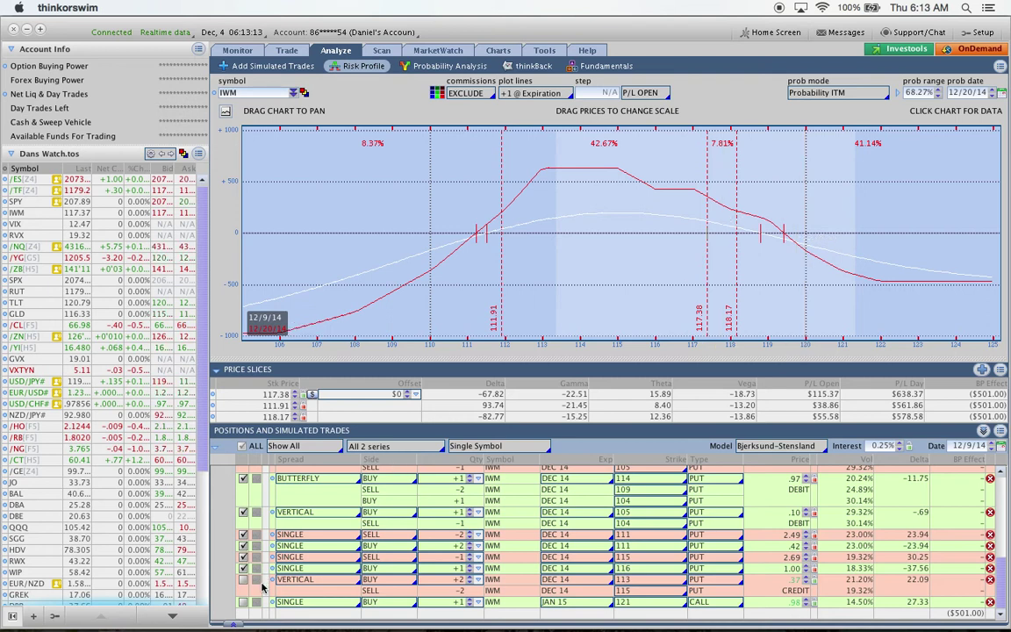
Check the simulated JAN 15 121 call's effect on the risk profile, and delete both this call and the simulated DEC 14 113/115 put vertical.
left_click(244, 603)
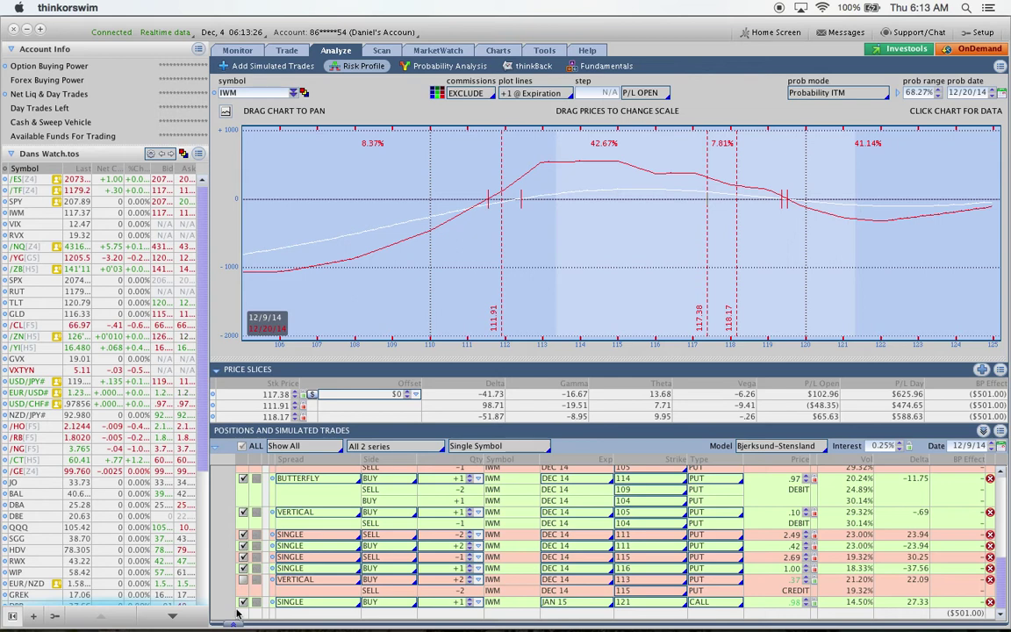
left_click(244, 604)
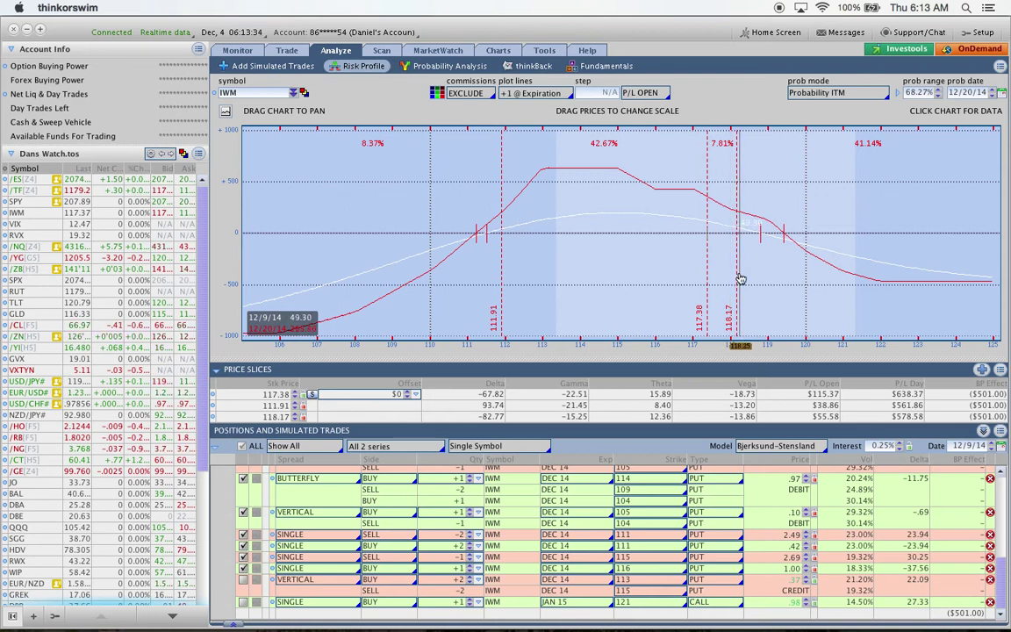
left_click(991, 581)
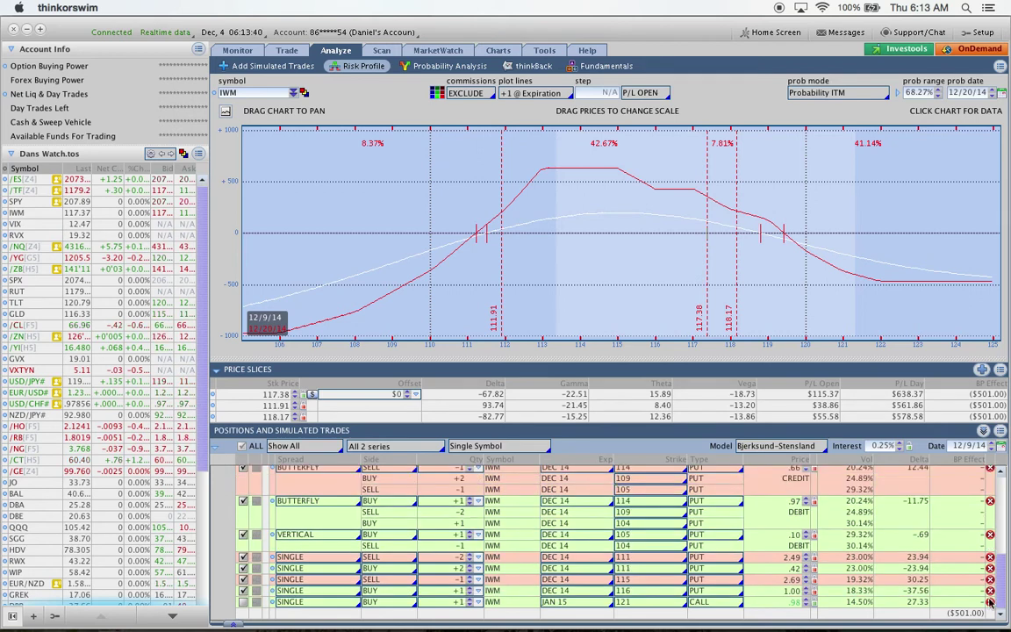
left_click(991, 605)
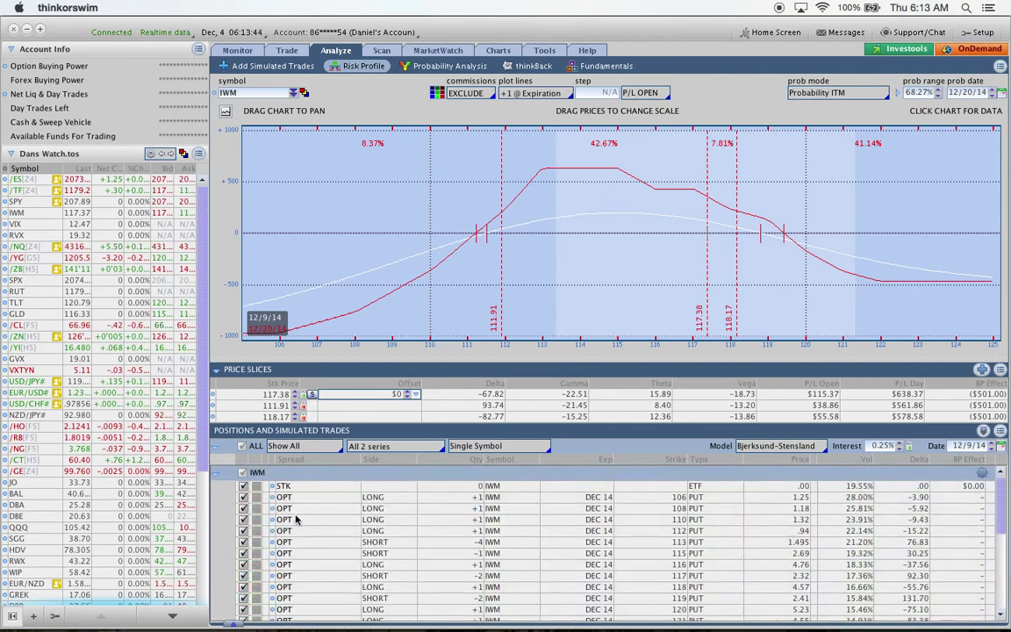
Limit the risk profile to the JAN 15 111, 116 and 121 put positions and set the analysis date to 12/4/14.
left_click(243, 474)
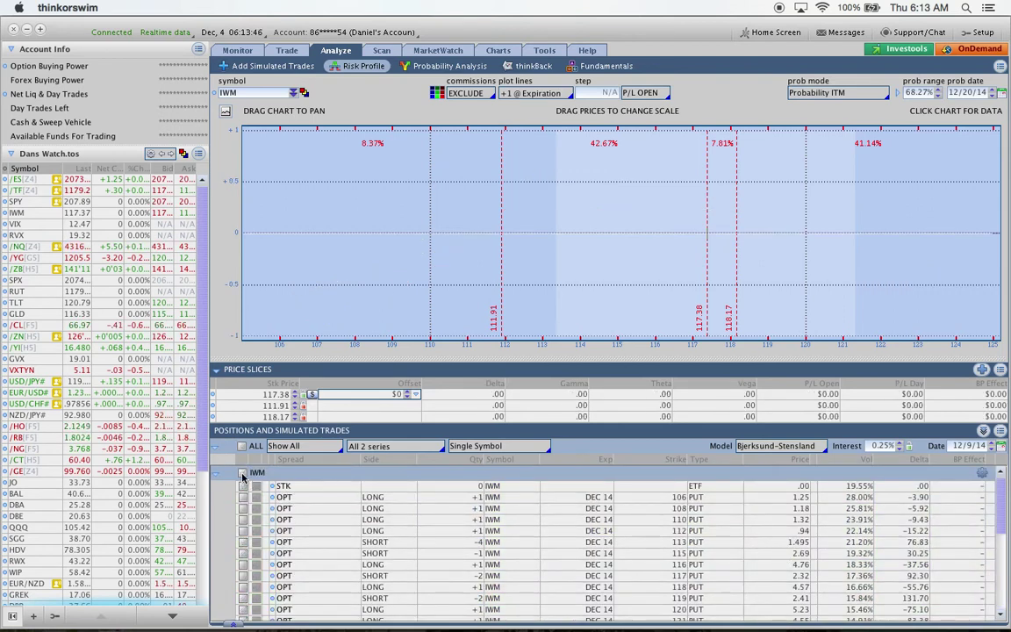
scroll(242, 477, "down", 5)
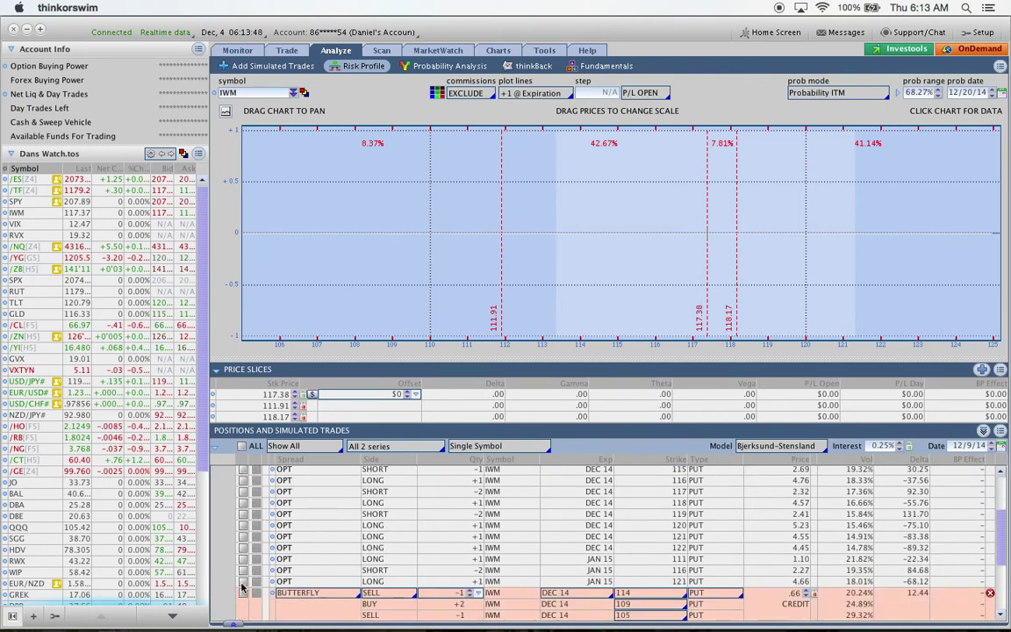
left_click(243, 582)
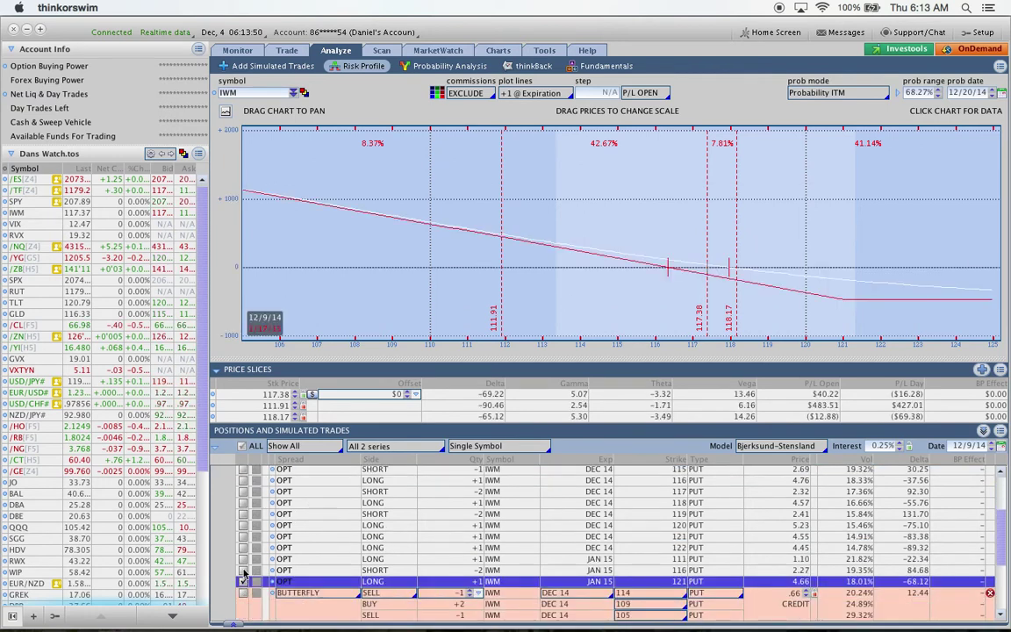
left_click(243, 570)
left_click(243, 560)
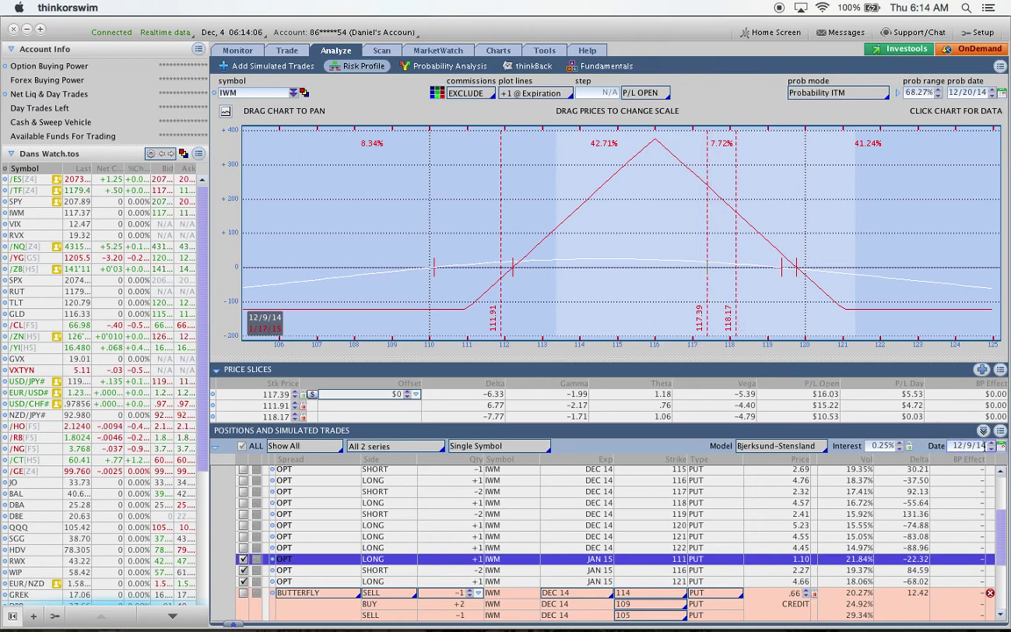
left_click(1004, 446)
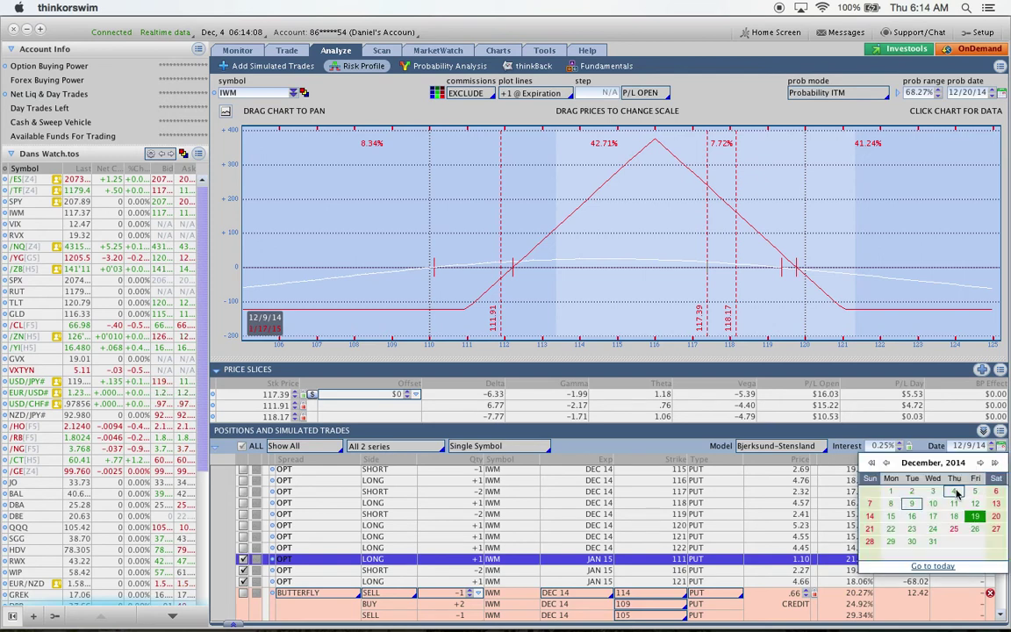
left_click(864, 446)
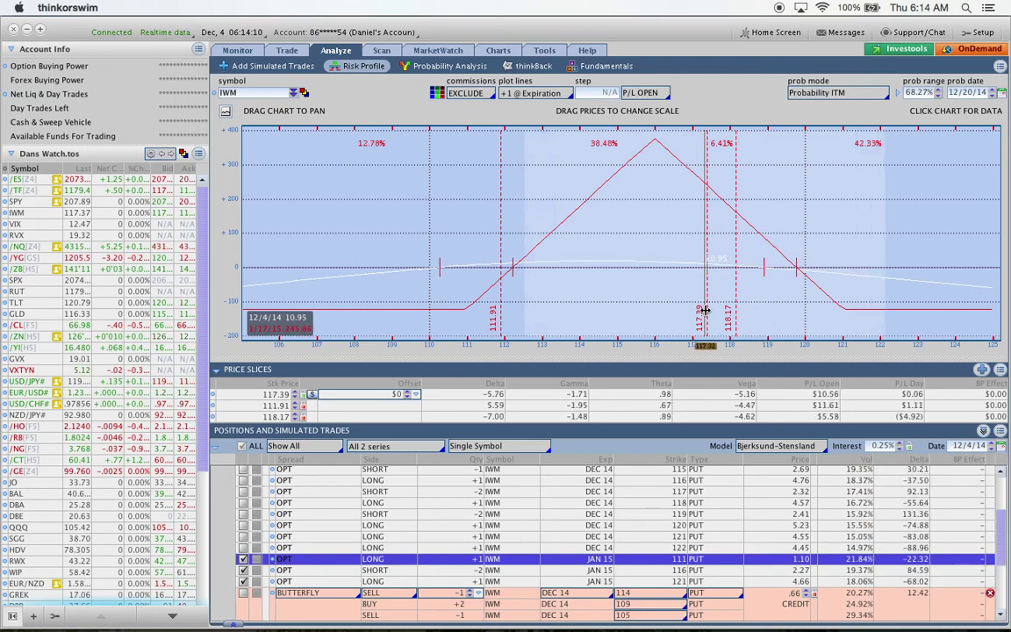